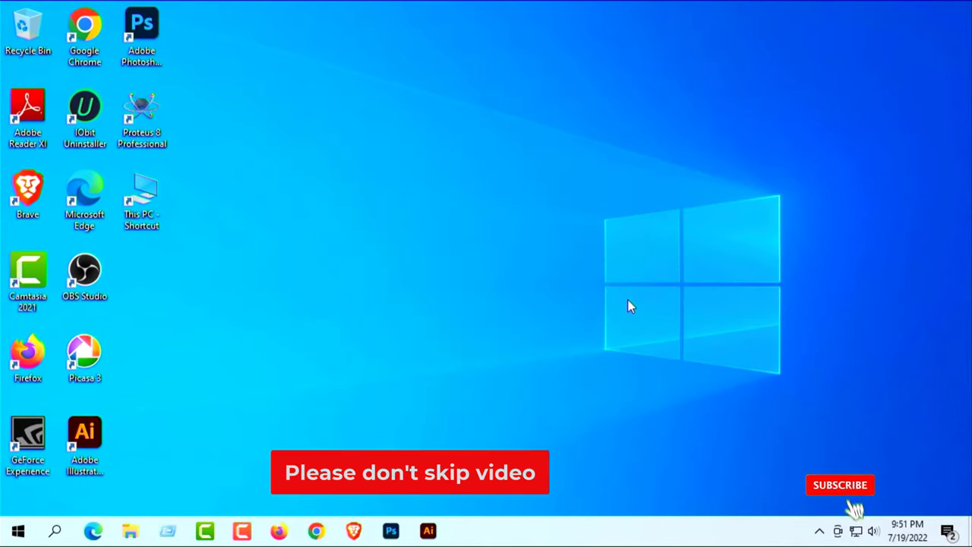
{"action": "right_click", "coordinate": [539, 226]}
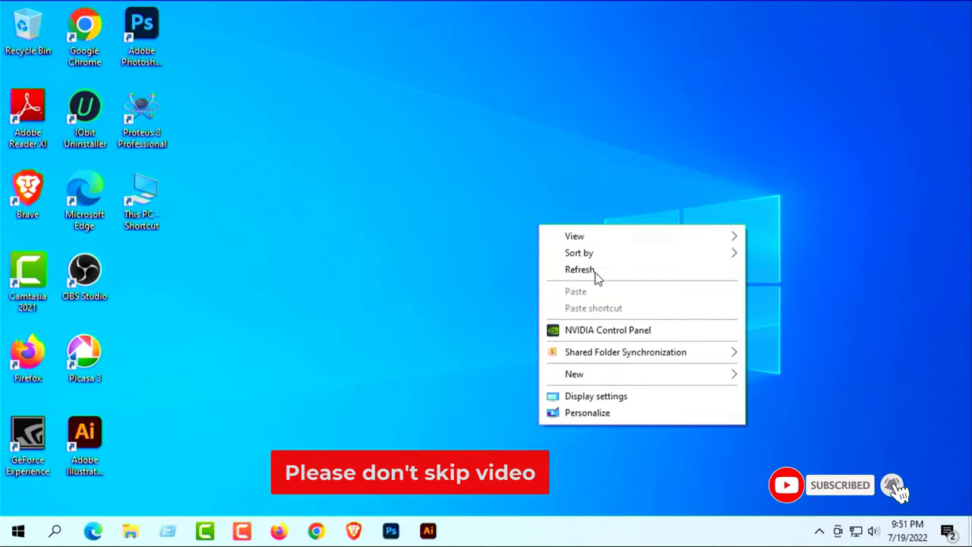
{"action": "left_click", "coordinate": [605, 273]}
{"action": "right_click", "coordinate": [567, 258]}
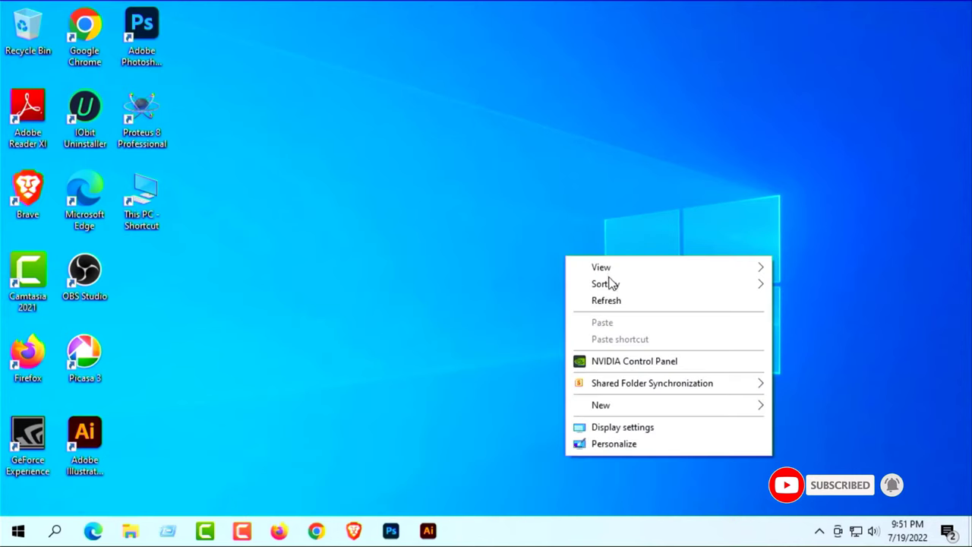
{"action": "left_click", "coordinate": [610, 301]}
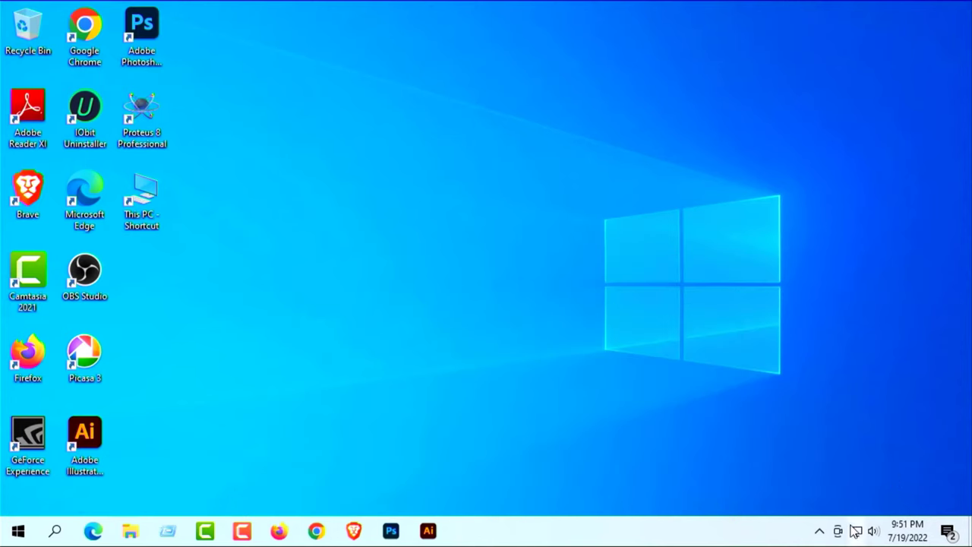
Step: Open Deep Freeze Standard with a blank password, set the status on next boot to Boot Thawed, and apply it with a reboot
{"action": "left_click", "coordinate": [819, 532]}
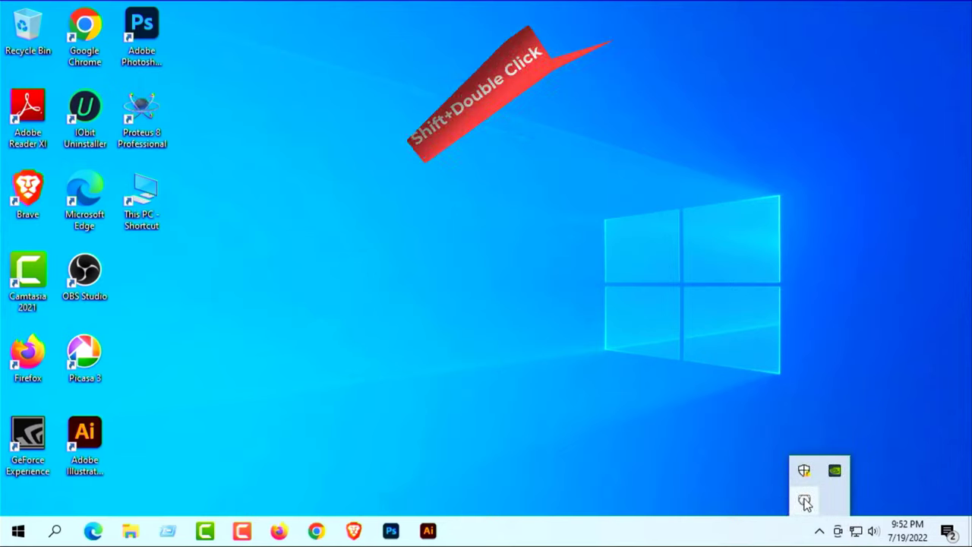
{"action": "double_click", "coordinate": [804, 503], "text": "shift"}
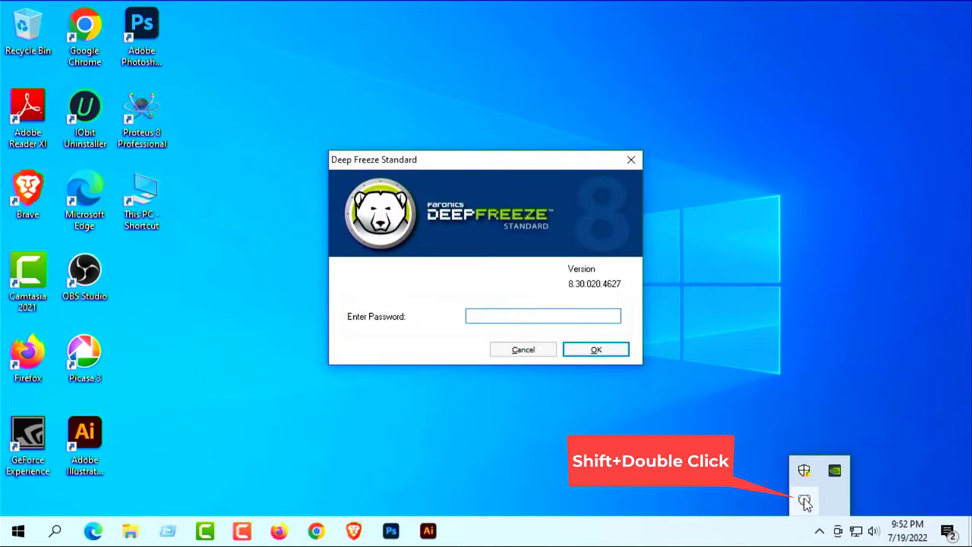
{"action": "left_click", "coordinate": [592, 354]}
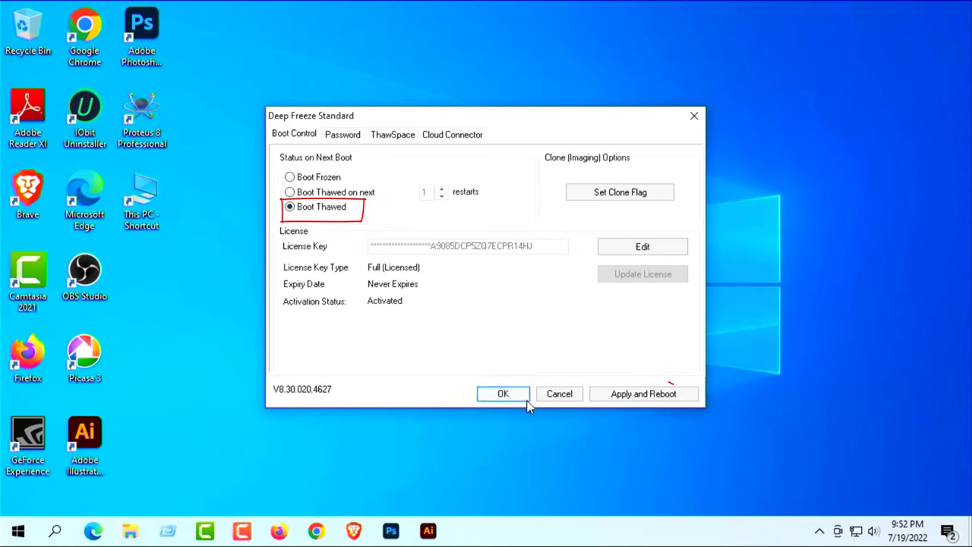
{"action": "left_click", "coordinate": [649, 400]}
{"action": "left_click", "coordinate": [613, 349]}
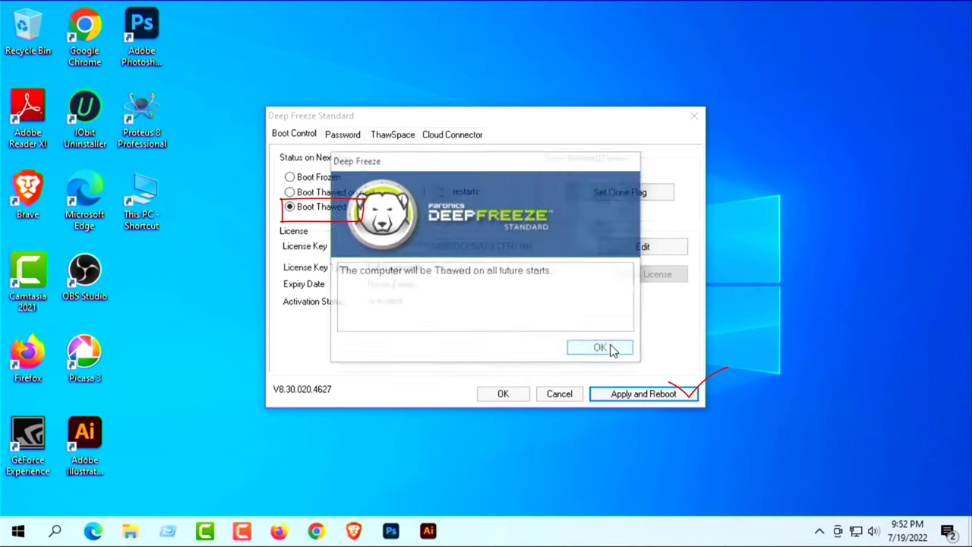
{"action": "left_click", "coordinate": [501, 317]}
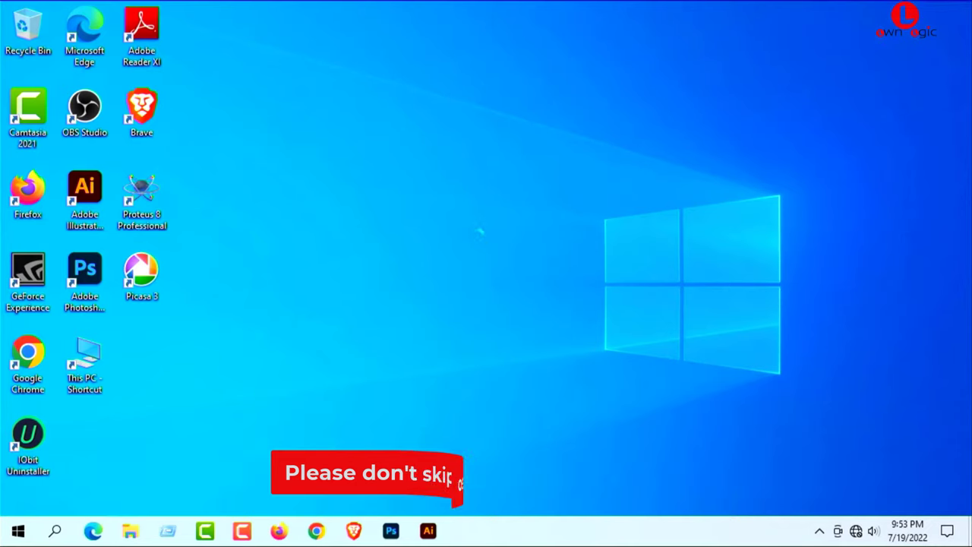
Step: Refresh the desktop several times after the restart
{"action": "right_click", "coordinate": [478, 237]}
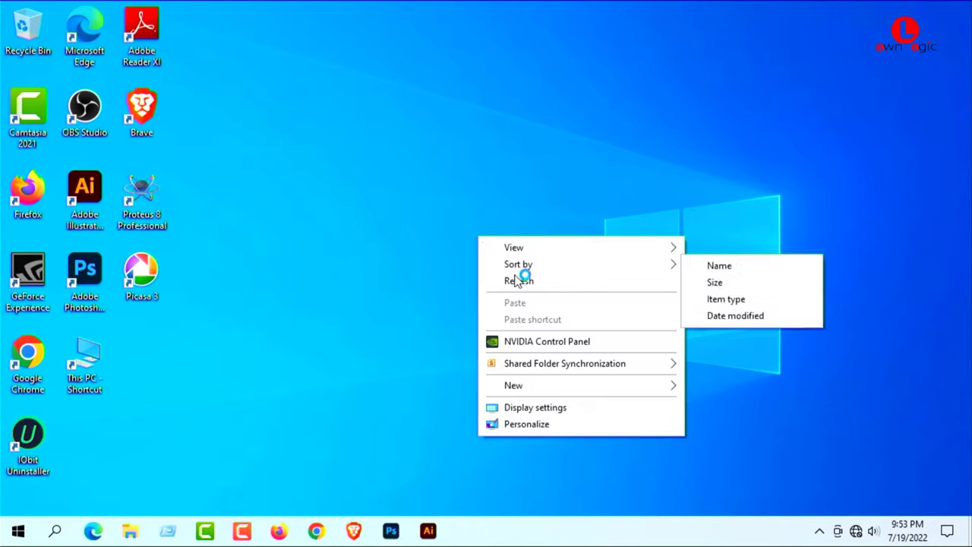
{"action": "left_click", "coordinate": [516, 283]}
{"action": "right_click", "coordinate": [458, 256]}
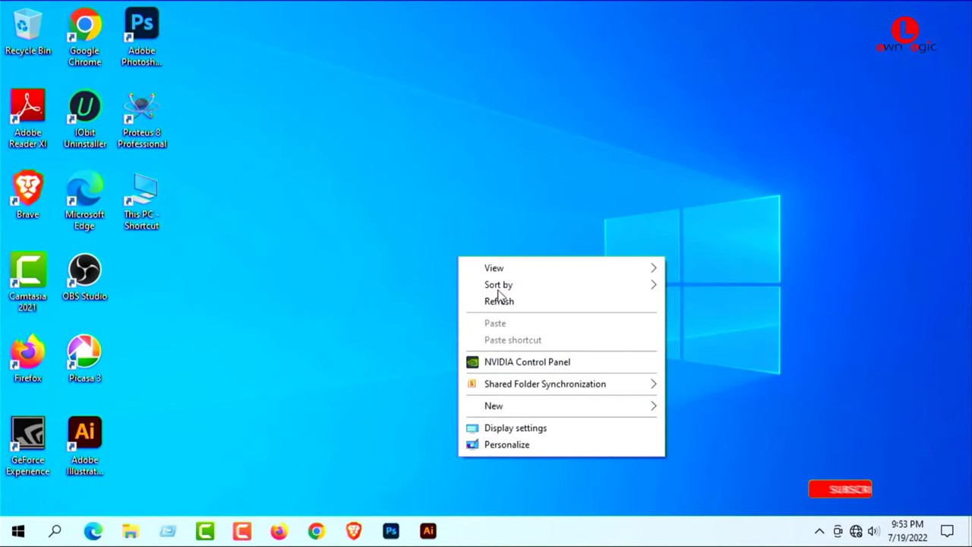
{"action": "left_click", "coordinate": [511, 304]}
{"action": "right_click", "coordinate": [481, 254]}
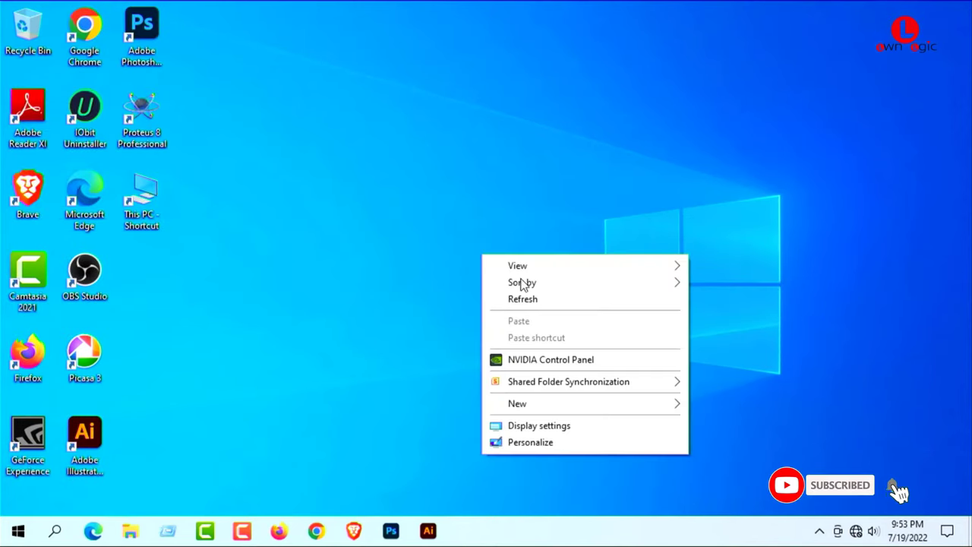
{"action": "left_click", "coordinate": [529, 302]}
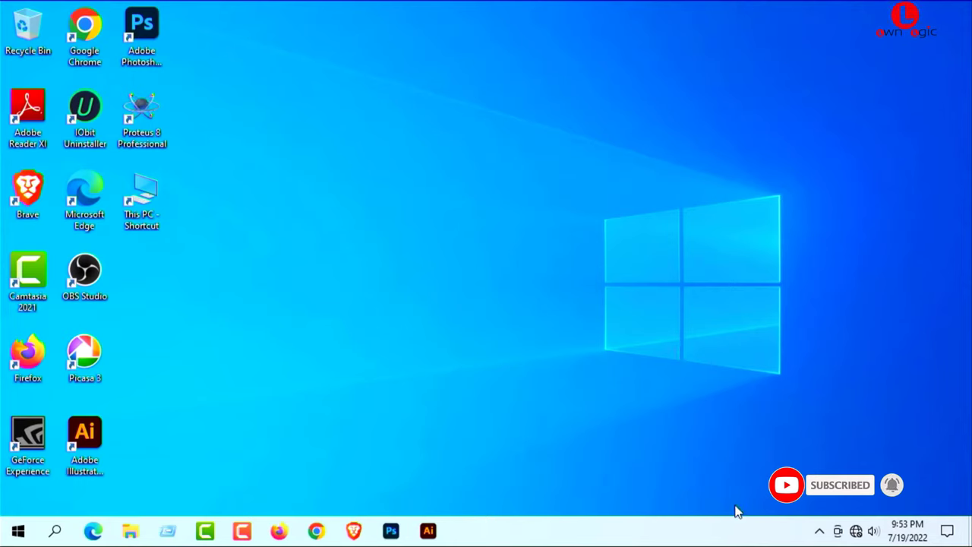
Step: Reopen the Deep Freeze Standard settings with a blank password and check the status on next boot
{"action": "left_click", "coordinate": [819, 532]}
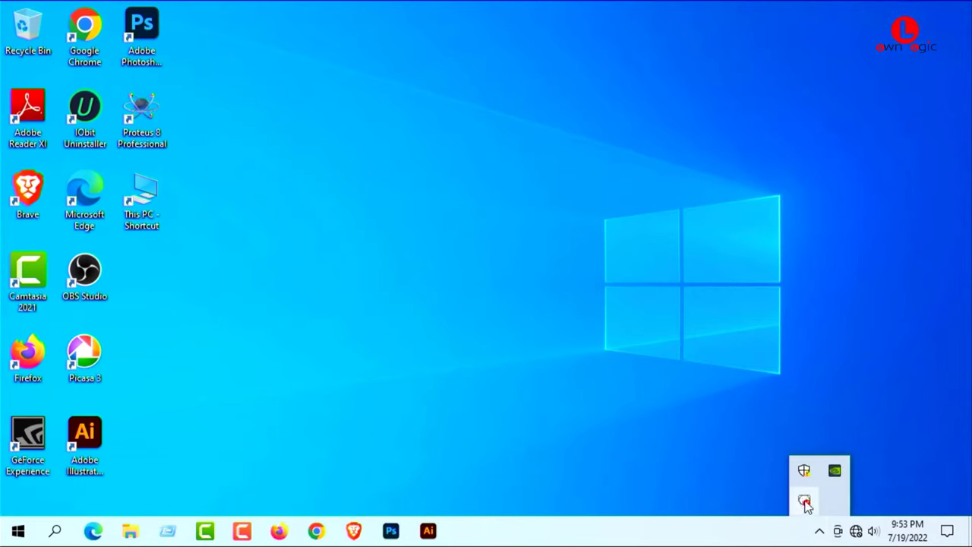
{"action": "double_click", "coordinate": [805, 503], "text": "shift"}
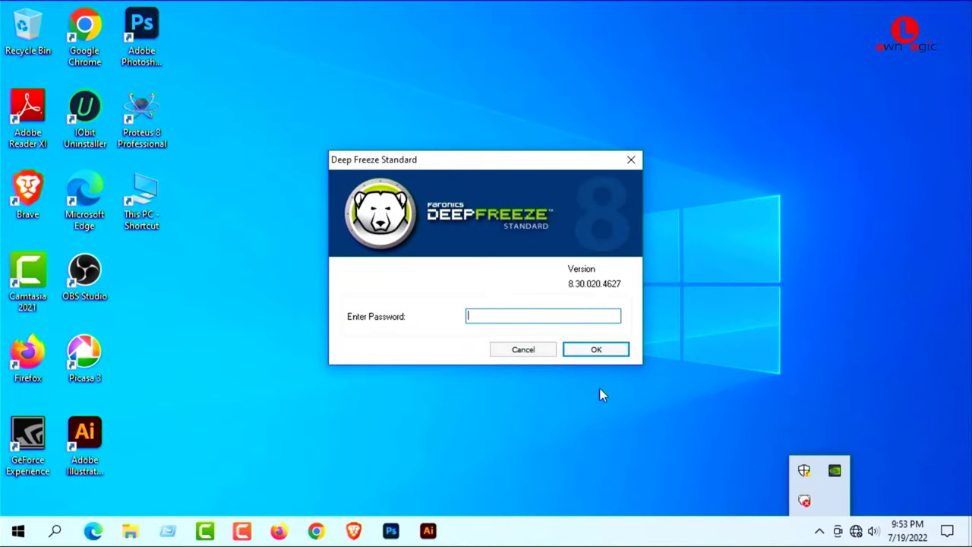
{"action": "left_click", "coordinate": [606, 353]}
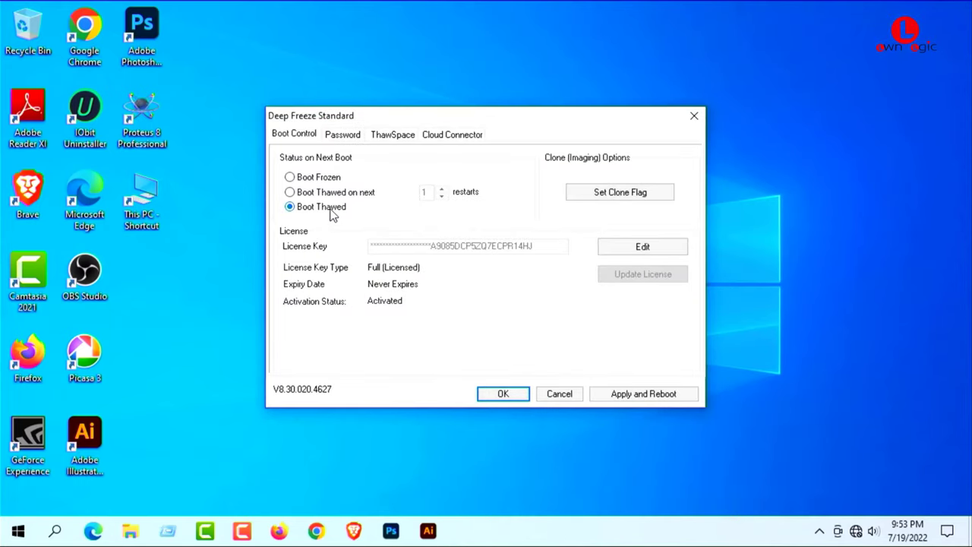
{"action": "left_click", "coordinate": [507, 398]}
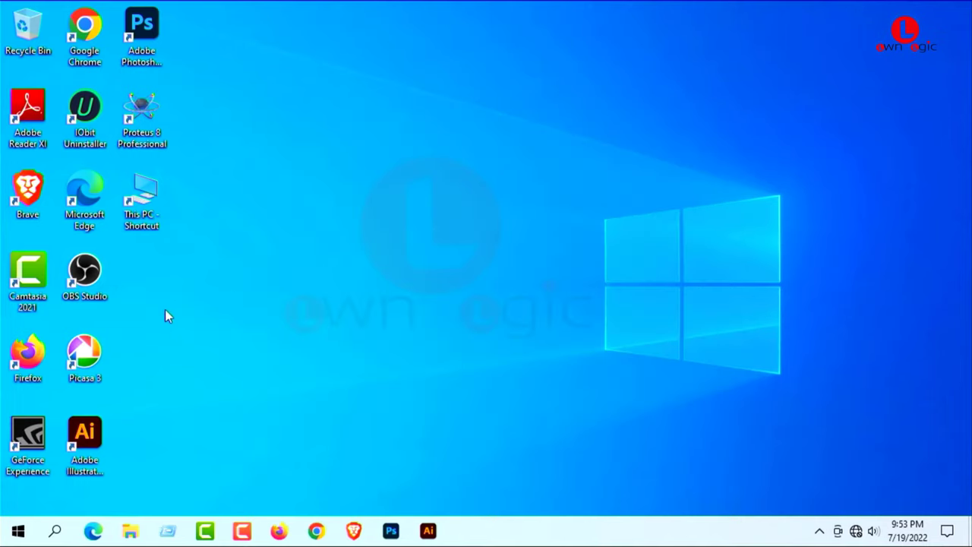
Step: Open the Download folder on Local Disk (E:) from This PC
{"action": "double_click", "coordinate": [162, 205]}
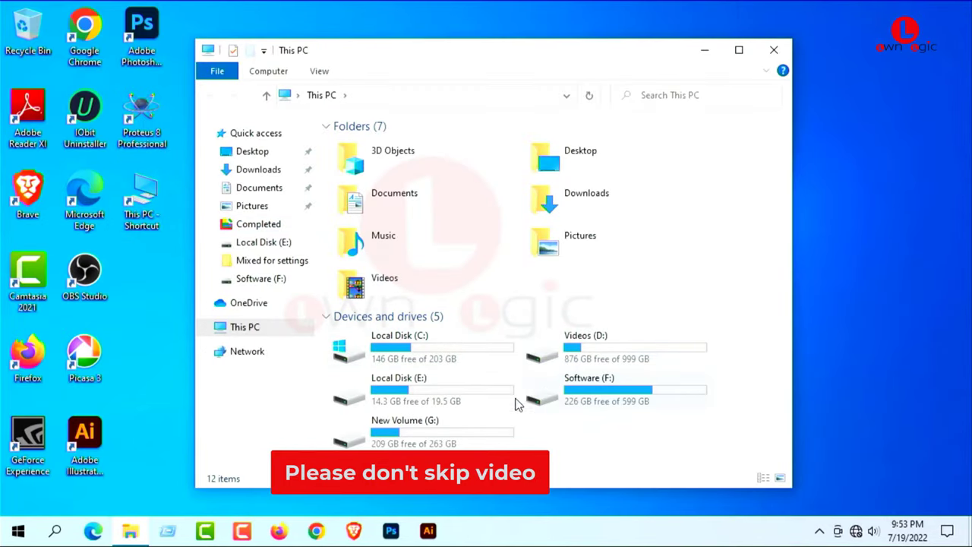
{"action": "double_click", "coordinate": [448, 403]}
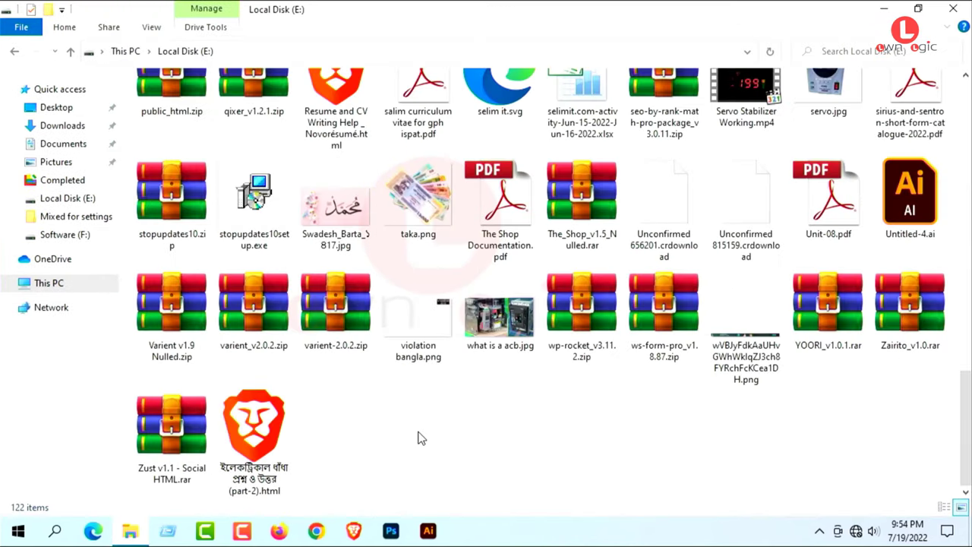
{"action": "left_click", "coordinate": [391, 232]}
{"action": "key", "text": "d"}
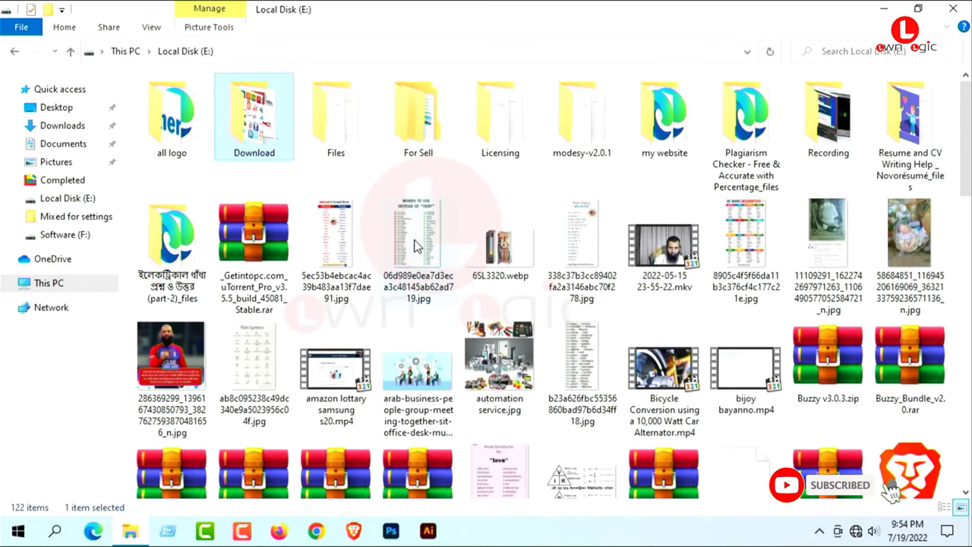
{"action": "key", "text": "Return"}
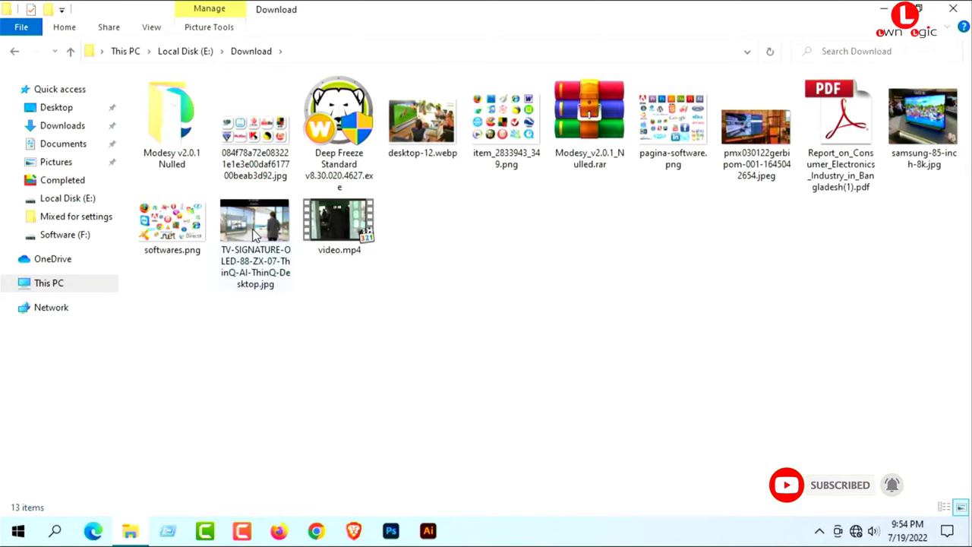
Step: Copy Deep Freeze Standard v8.30.020.4627.exe from the Download folder to the desktop and close the folder window
{"action": "left_click", "coordinate": [346, 135]}
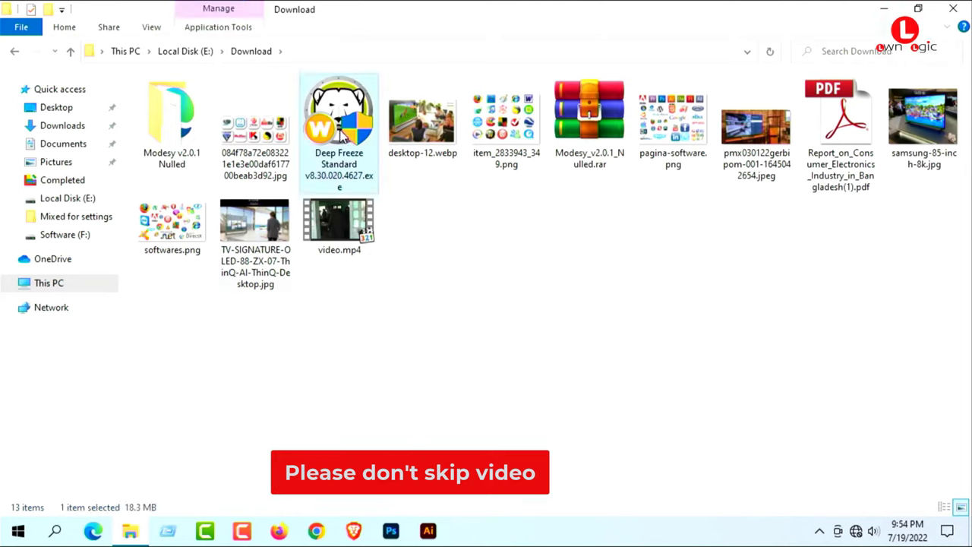
{"action": "right_click", "coordinate": [342, 135]}
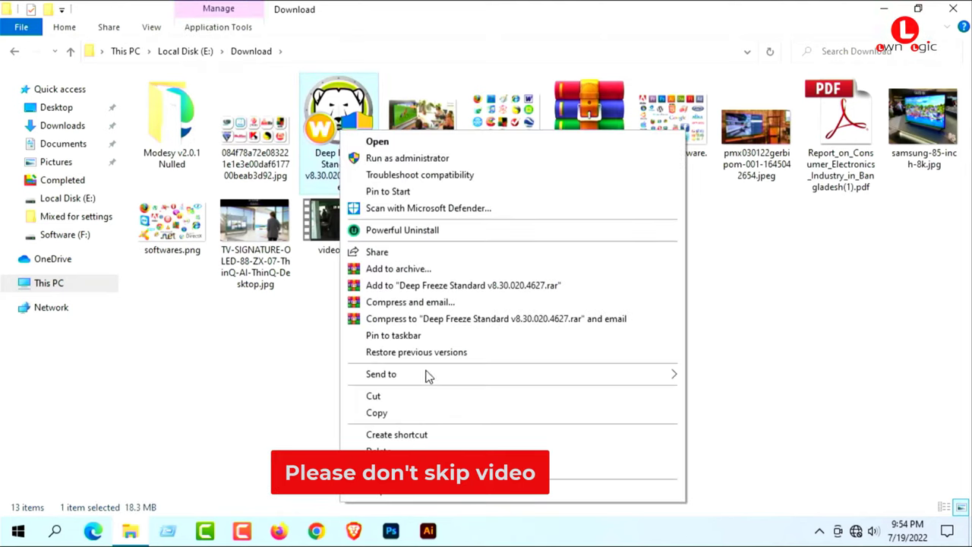
{"action": "left_click", "coordinate": [418, 416]}
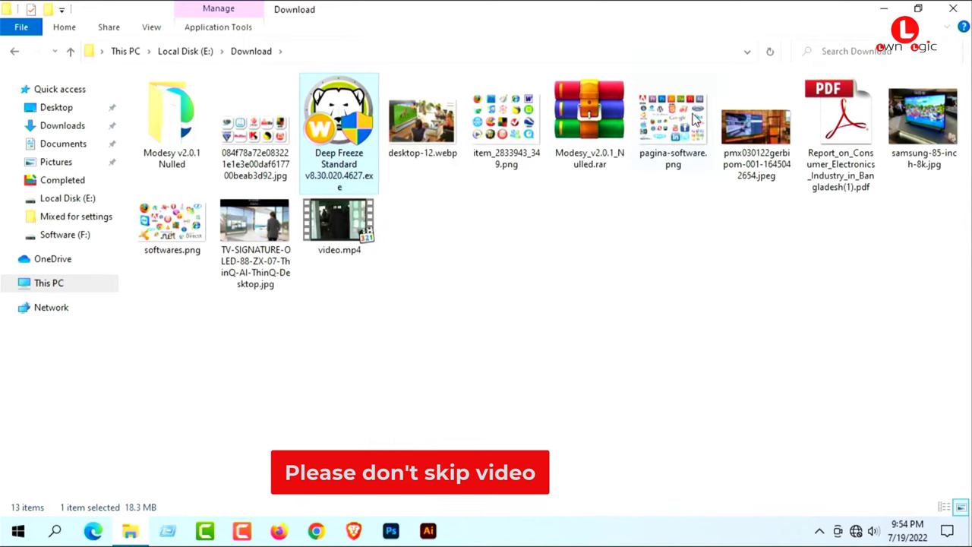
{"action": "left_click", "coordinate": [956, 11]}
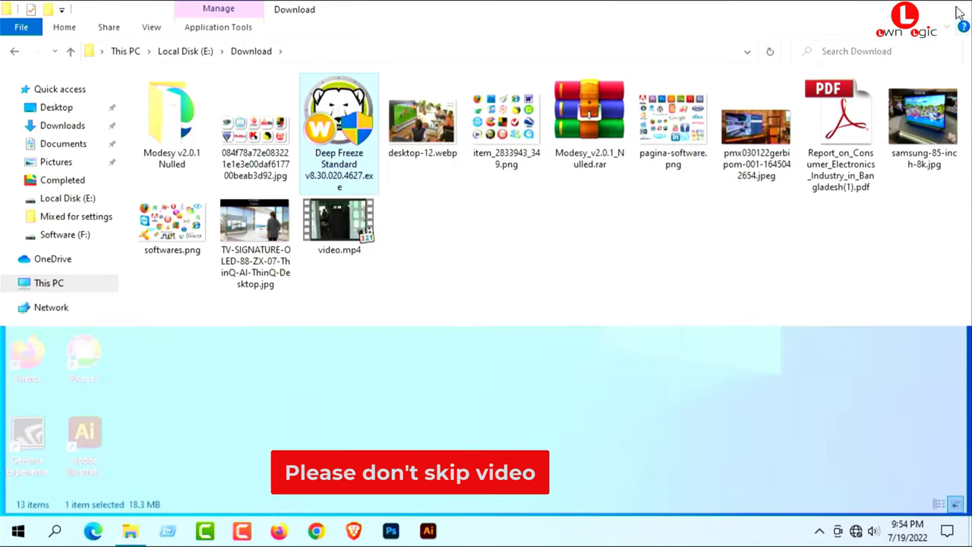
{"action": "right_click", "coordinate": [496, 153]}
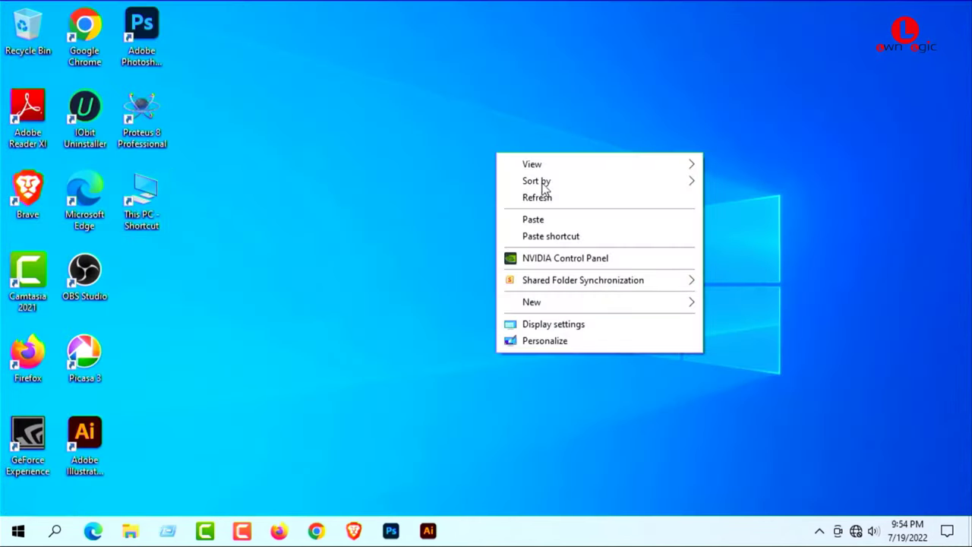
{"action": "left_click", "coordinate": [534, 220]}
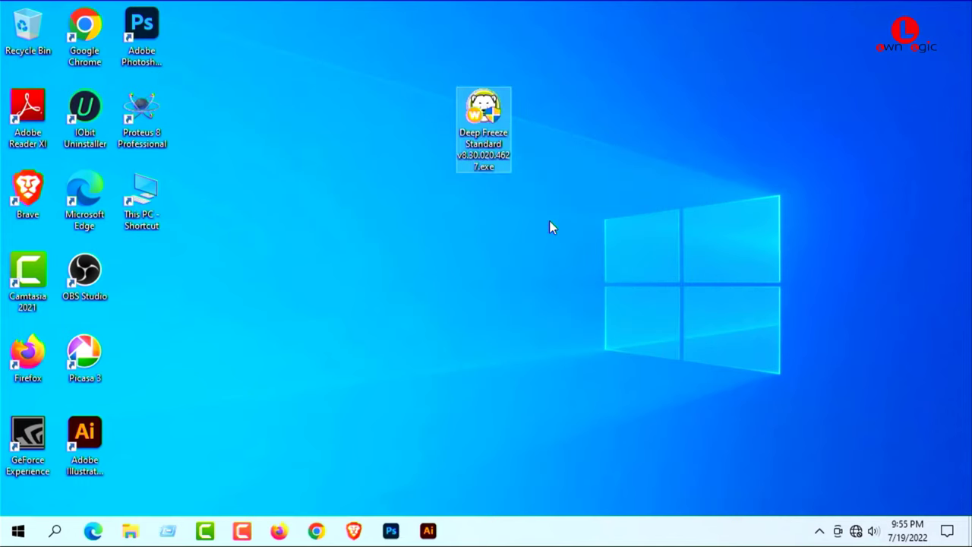
Step: Refresh the desktop and move the Deep Freeze Standard installer to the empty area away from the other icons
{"action": "right_click", "coordinate": [383, 246]}
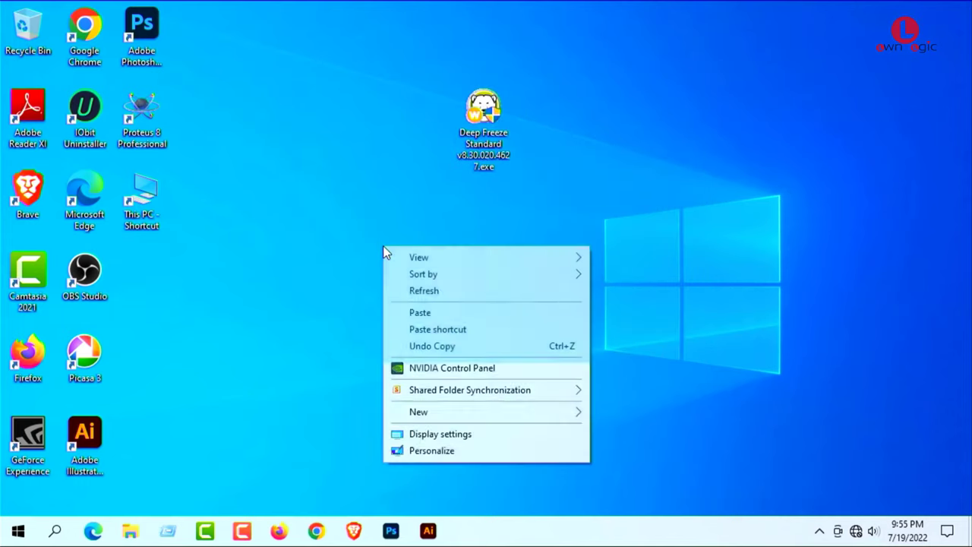
{"action": "left_click", "coordinate": [436, 294]}
{"action": "right_click", "coordinate": [430, 284]}
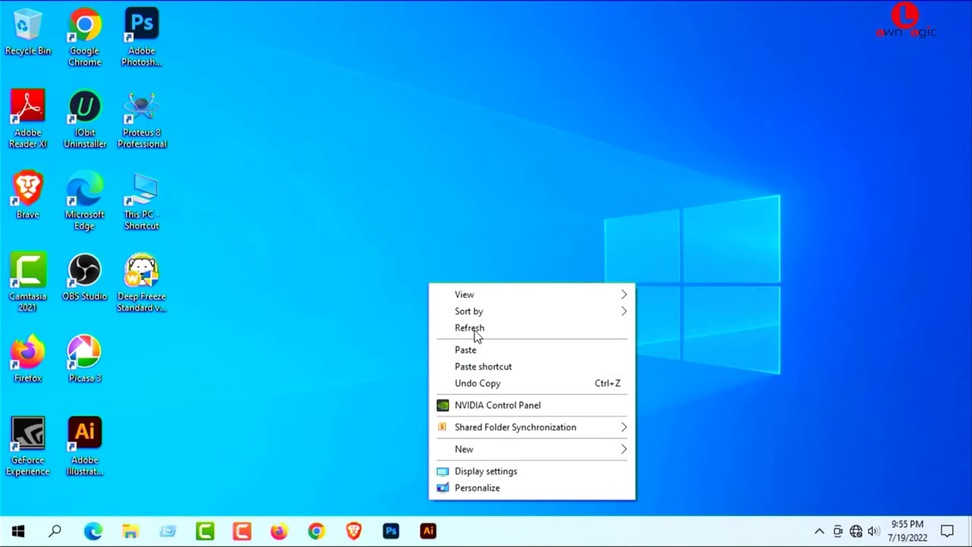
{"action": "left_click", "coordinate": [472, 330]}
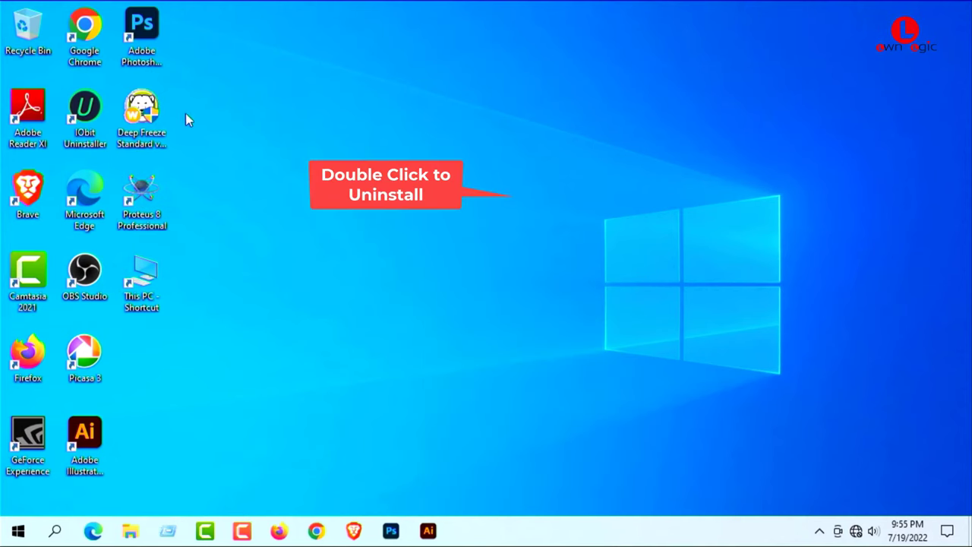
{"action": "left_click_drag", "start_coordinate": [144, 114], "coordinate": [529, 191]}
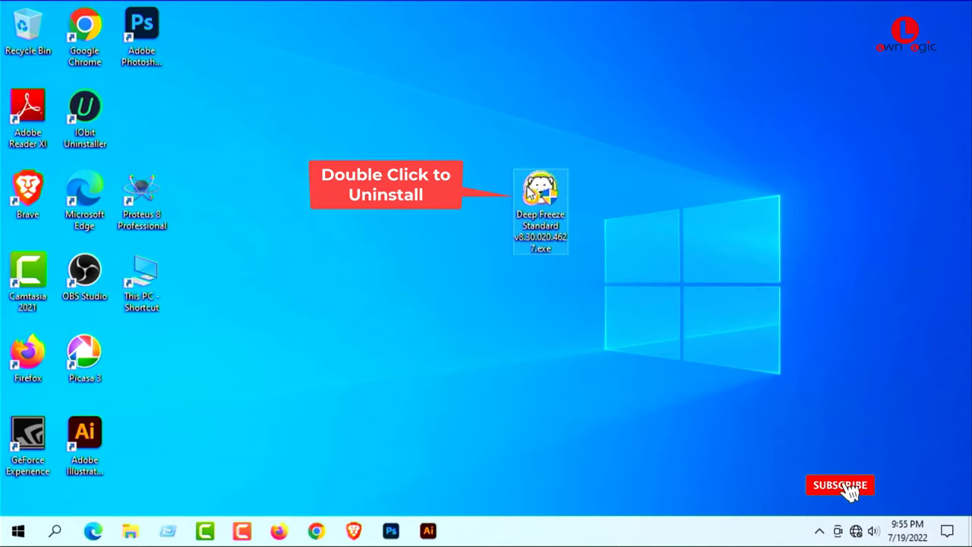
Step: Run the Deep Freeze Standard installer, allow it to make changes to the device, and dismiss the Microsoft Rewards notification
{"action": "double_click", "coordinate": [529, 191]}
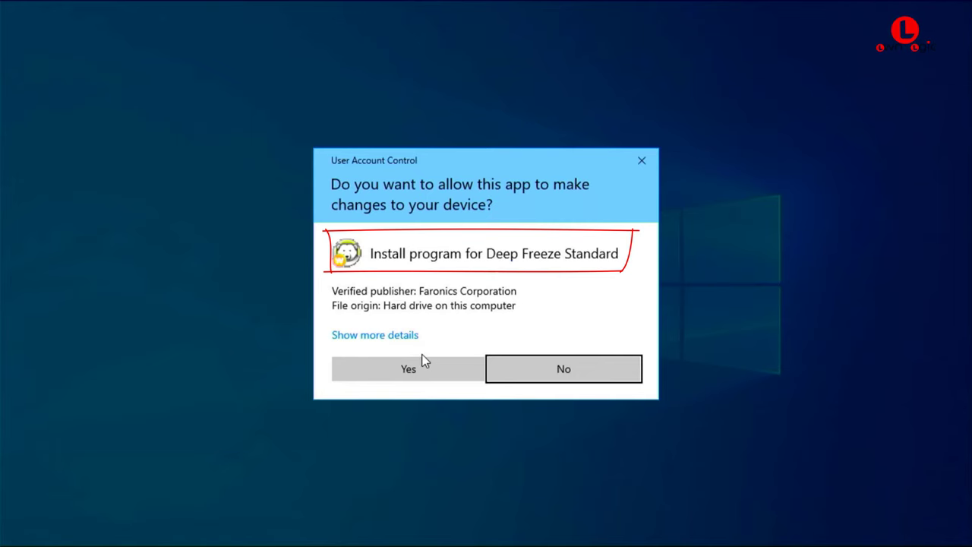
{"action": "left_click", "coordinate": [407, 372]}
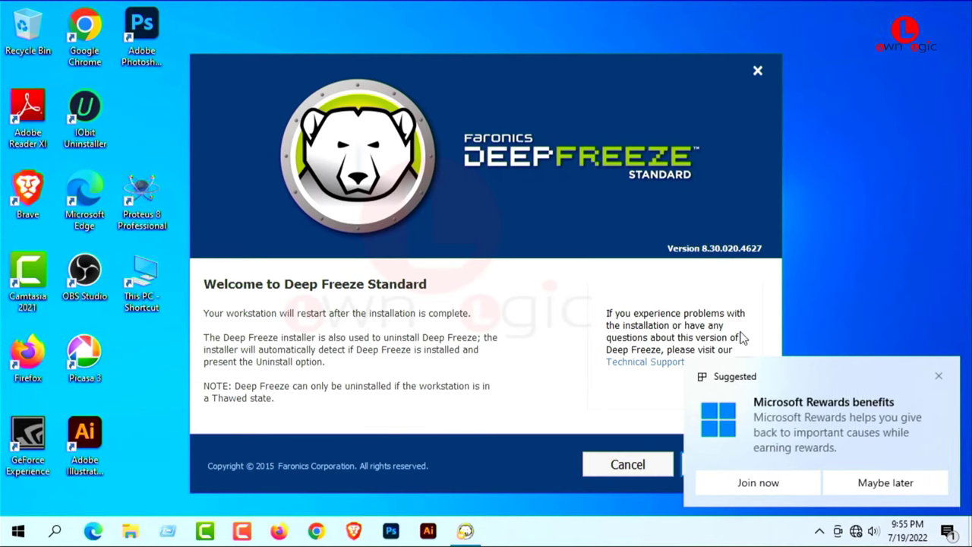
{"action": "left_click", "coordinate": [939, 376]}
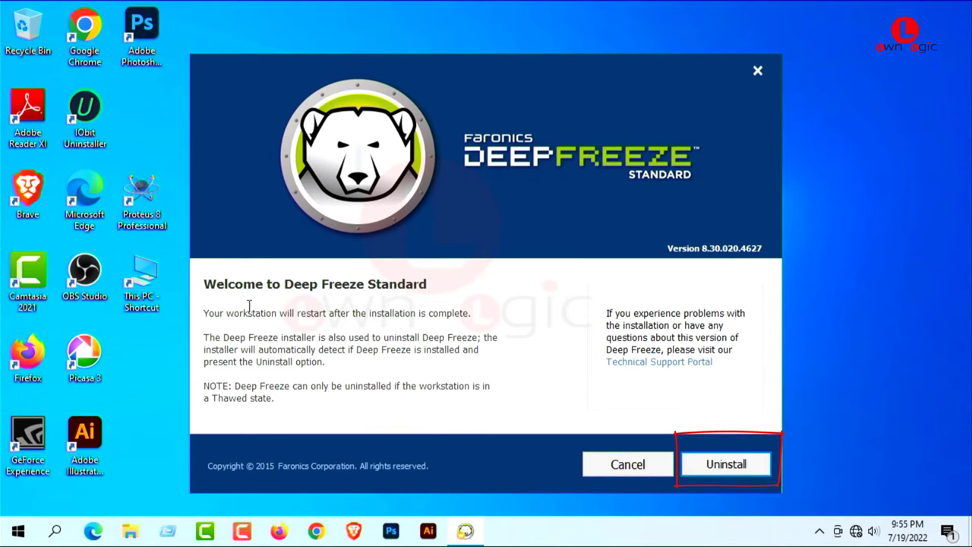
Step: Highlight the restart notice in the Deep Freeze Standard installer and start the uninstallation
{"action": "left_click_drag", "start_coordinate": [239, 313], "coordinate": [511, 315]}
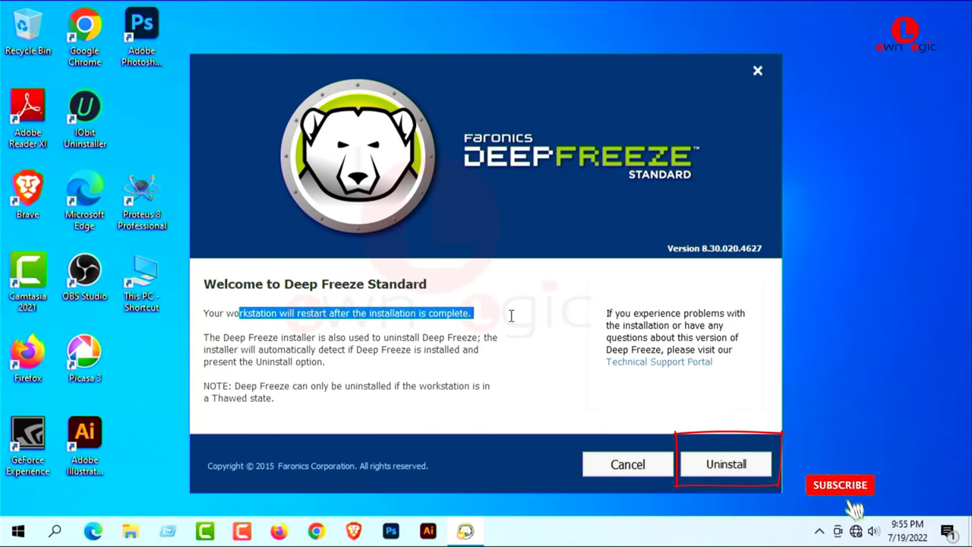
{"action": "left_click", "coordinate": [544, 300]}
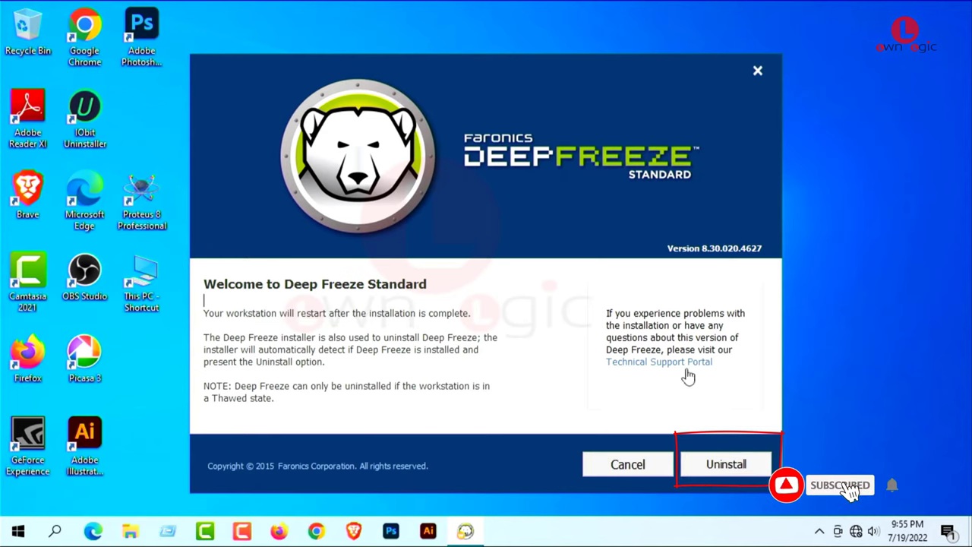
{"action": "left_click", "coordinate": [739, 469]}
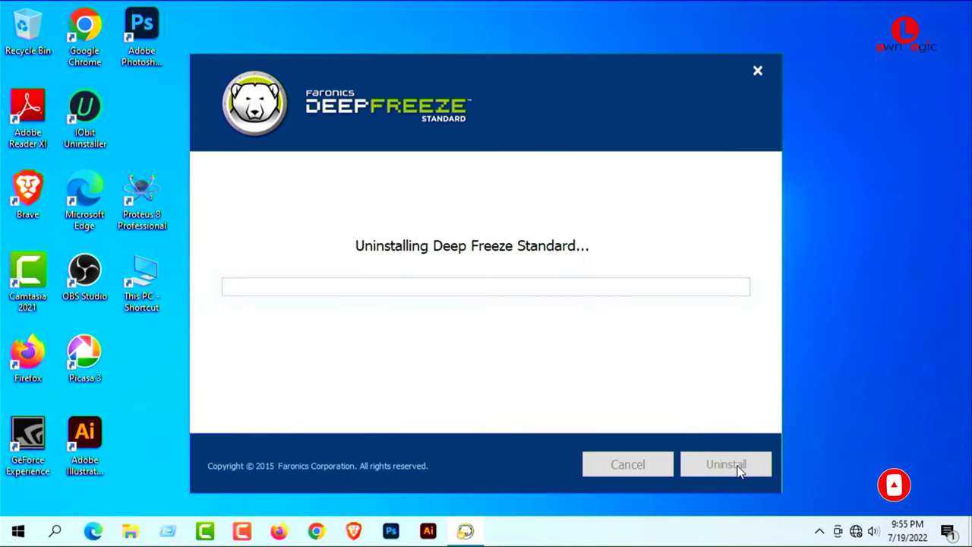